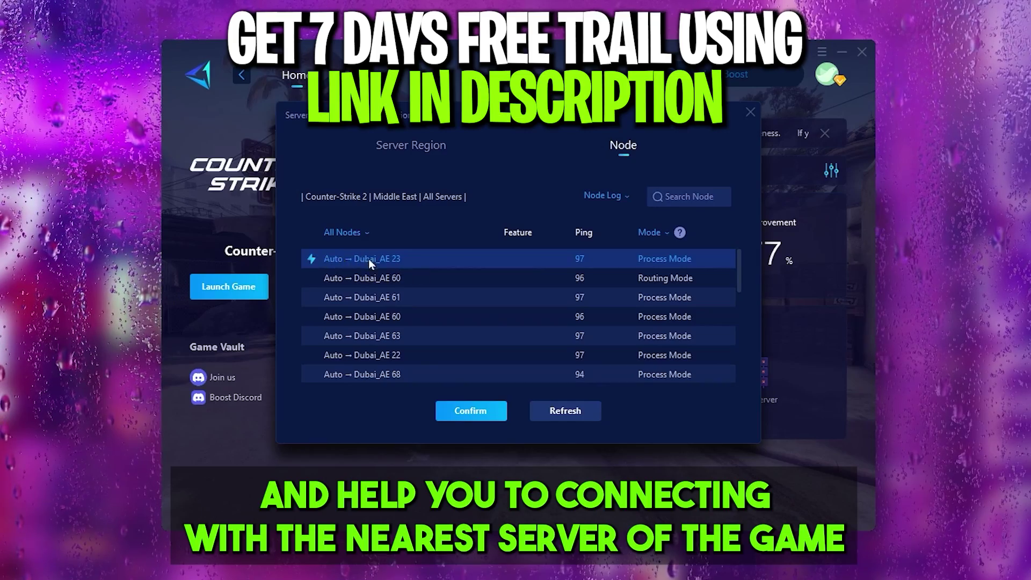
pyautogui.scroll(-2, 455, 317)
pyautogui.scroll(-2, 418, 324)
pyautogui.scroll(-2, 426, 316)
pyautogui.scroll(-2, 425, 318)
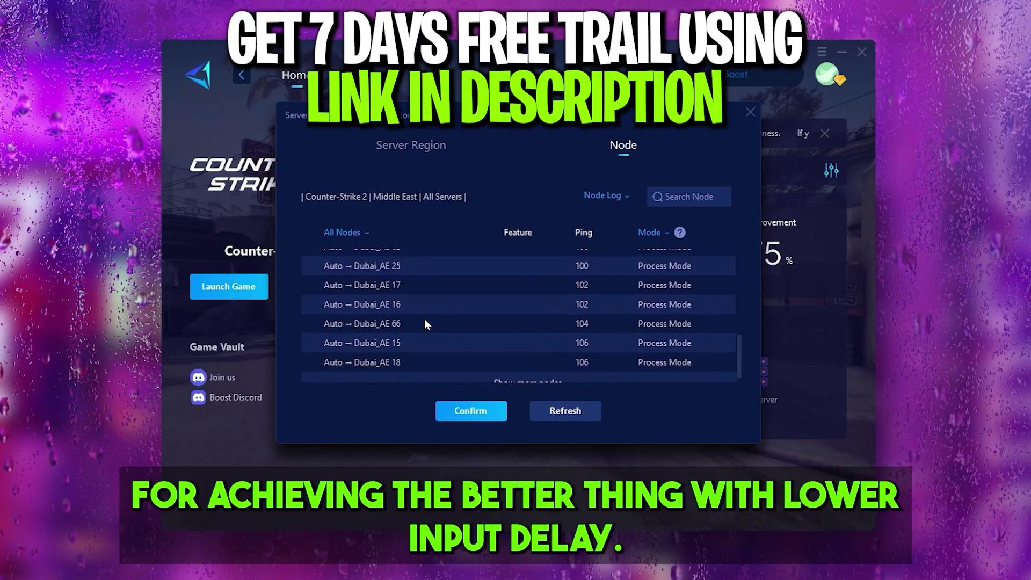
pyautogui.scroll(-1, 425, 318)
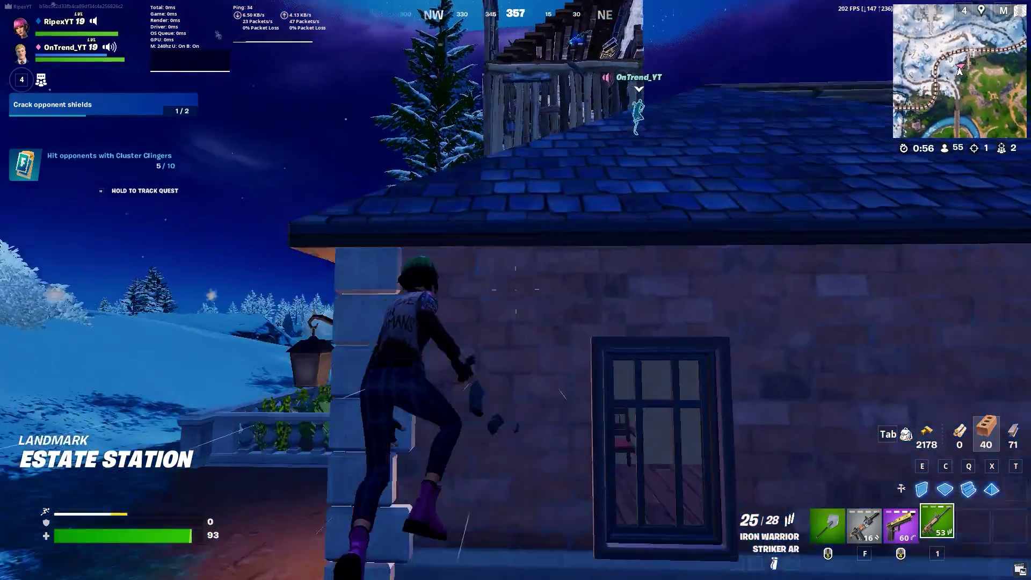
# - Launch gpedit.msc and expand Computer Configuration > Administrative Templates > System
pyautogui.press('super+r')
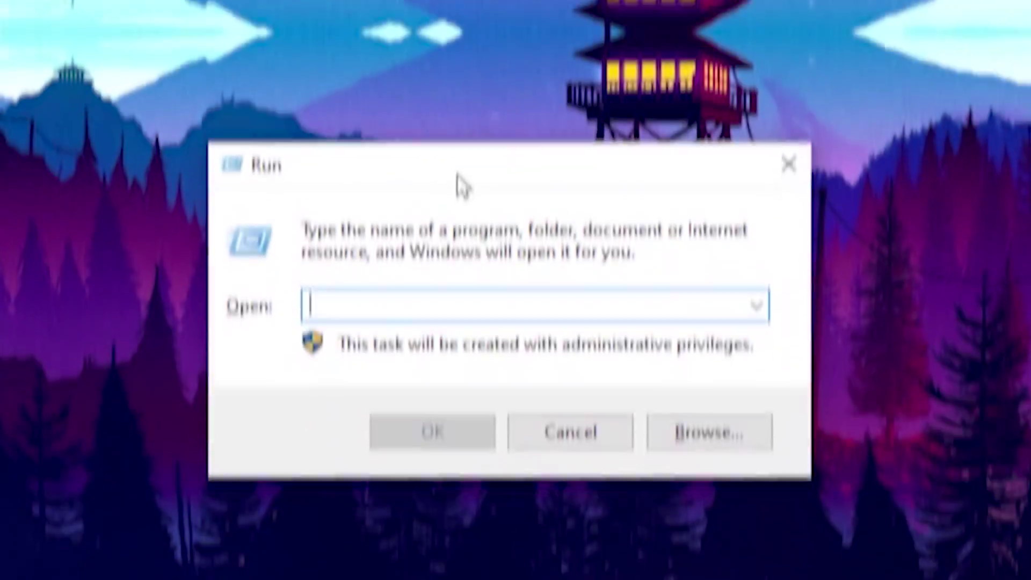
pyautogui.write('gpedit.msc')
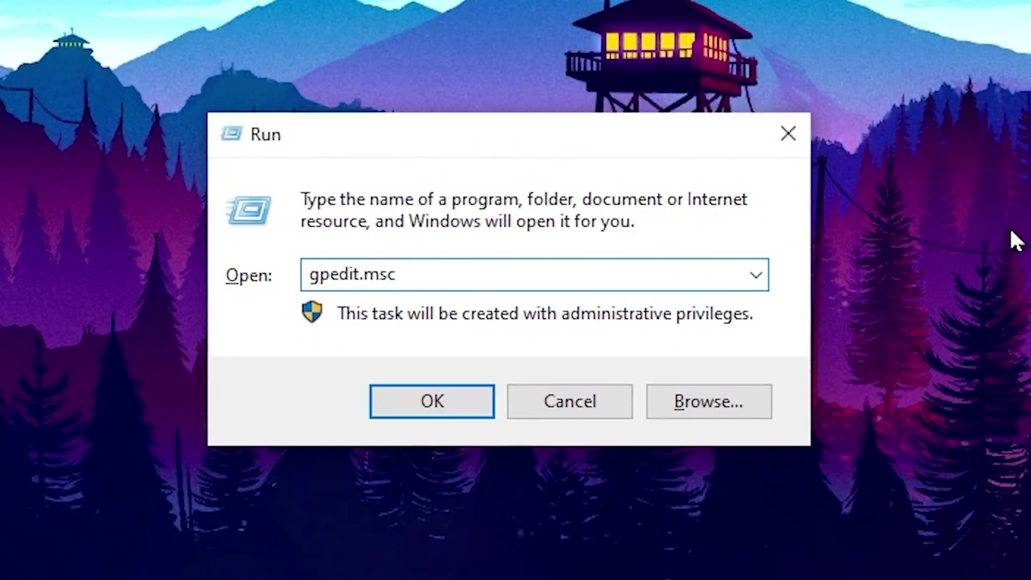
pyautogui.press('Return')
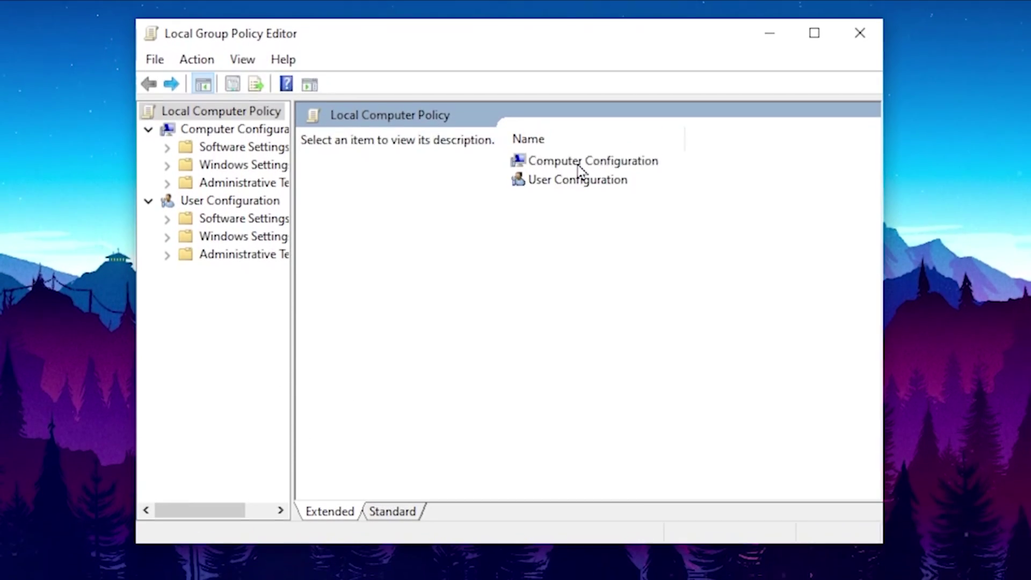
pyautogui.doubleClick(579, 165)
pyautogui.doubleClick(574, 206)
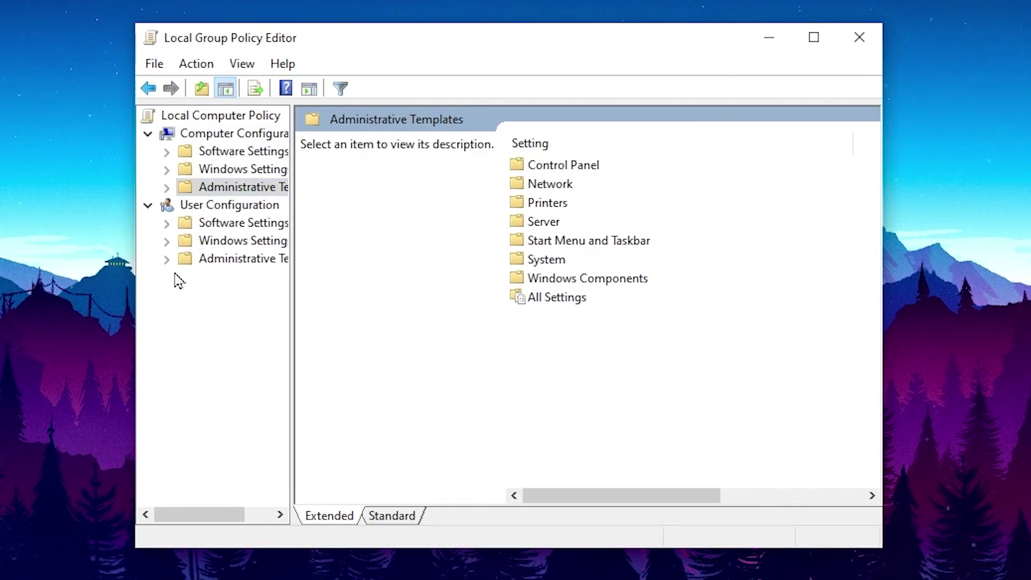
pyautogui.doubleClick(546, 259)
pyautogui.scroll(-3, 695, 304)
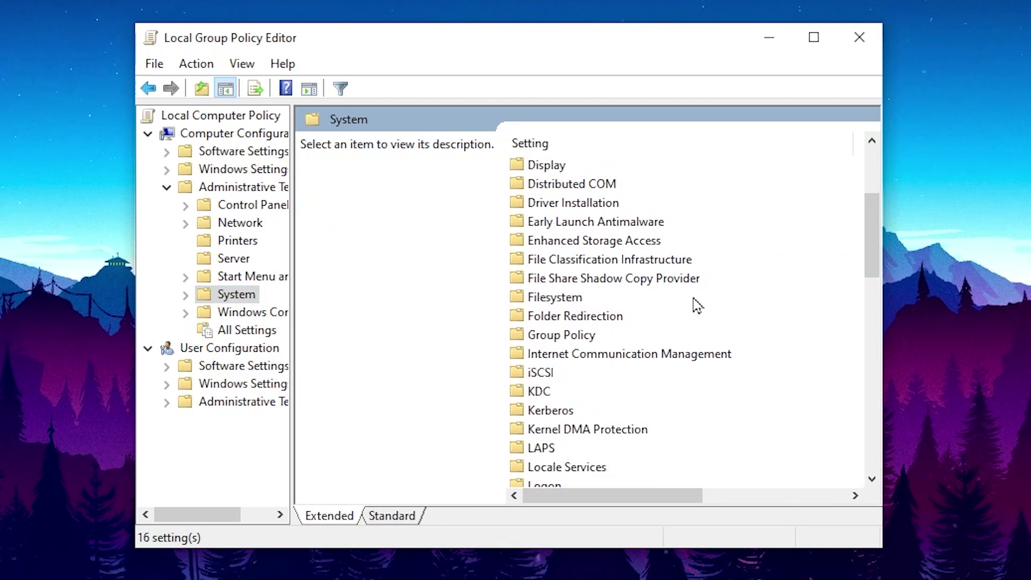
pyautogui.scroll(-2, 709, 354)
# - Enable Turn off Power Throttling under Power Management > Power Throttling Settings
pyautogui.doubleClick(580, 468)
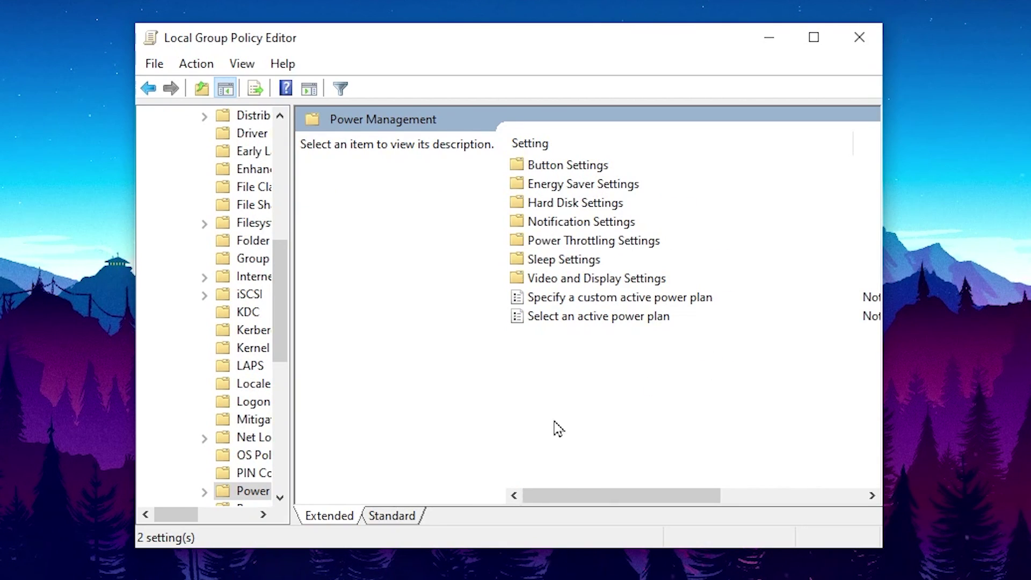
pyautogui.doubleClick(608, 242)
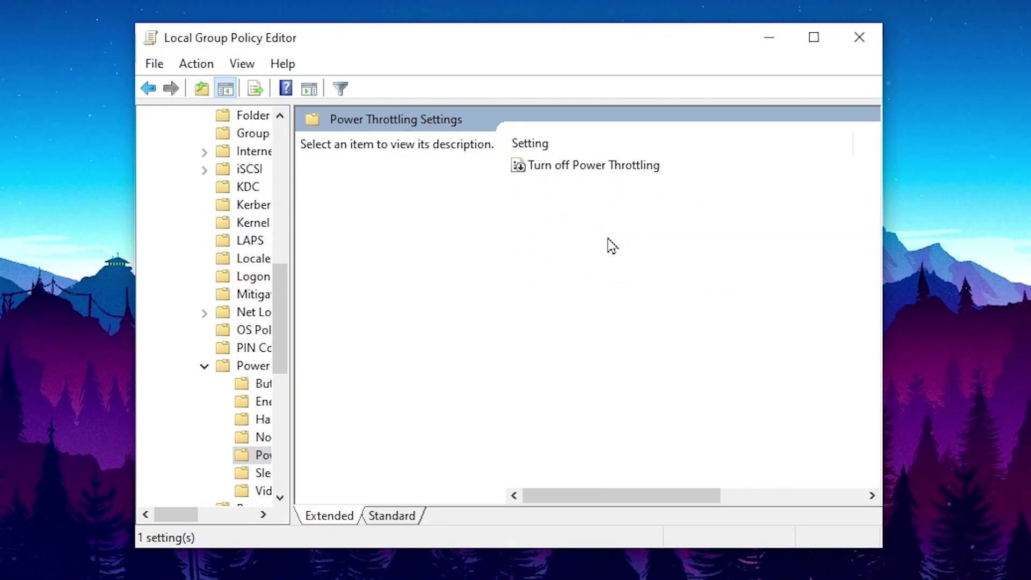
pyautogui.doubleClick(609, 175)
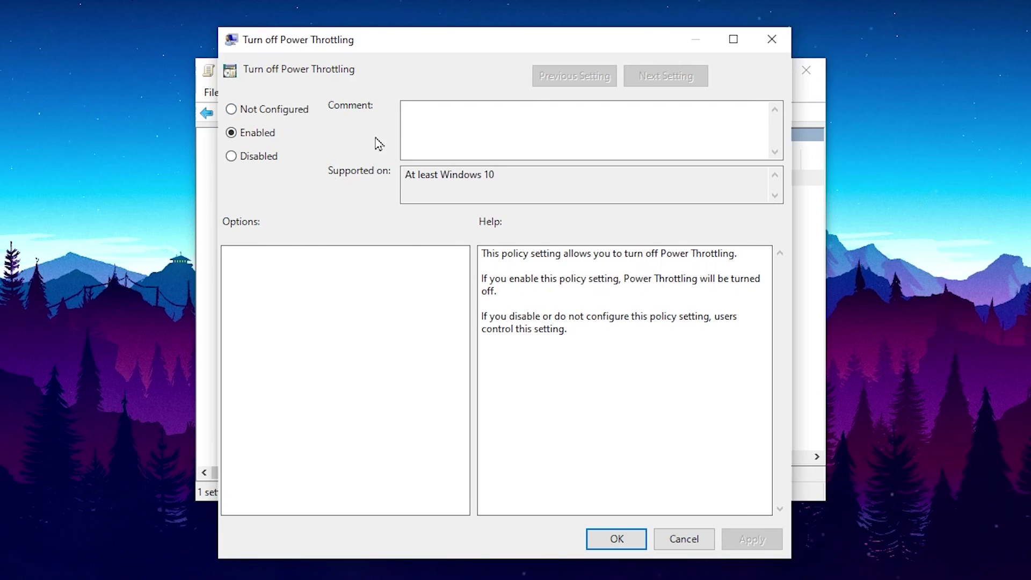
pyautogui.click(625, 542)
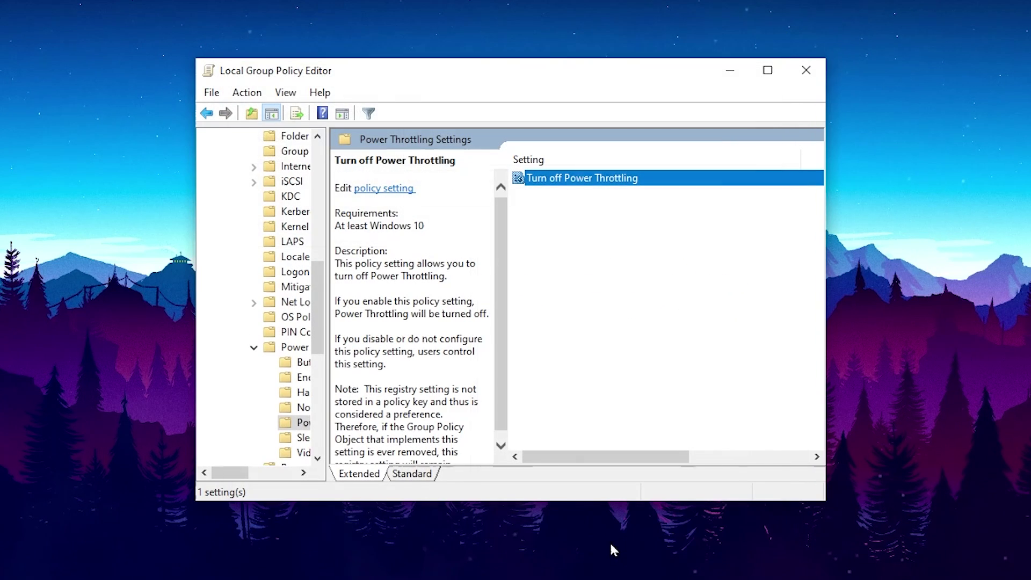
# - Navigate back to Administrative Templates > Windows Components > App Privacy
pyautogui.click(207, 114)
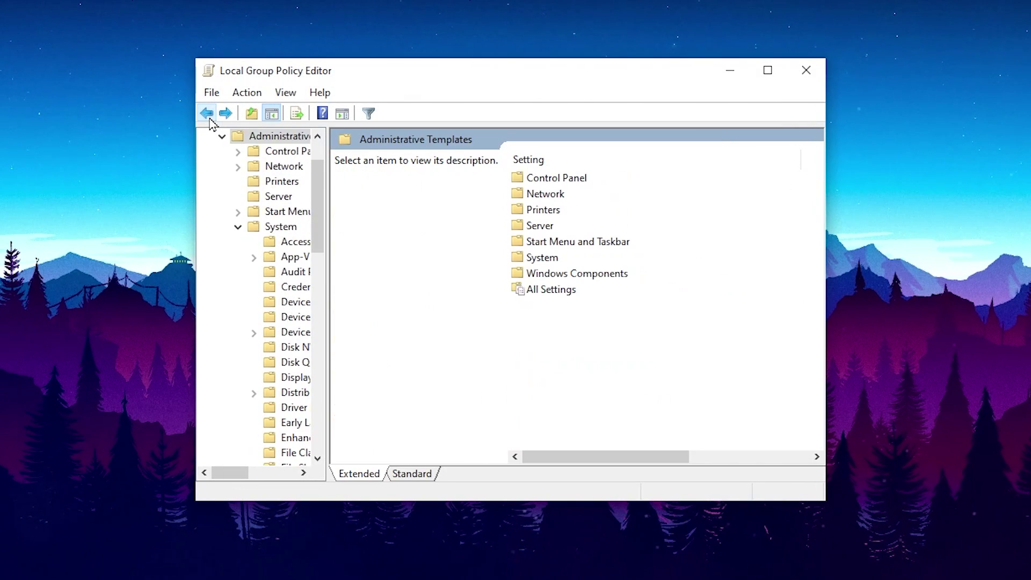
pyautogui.click(208, 113)
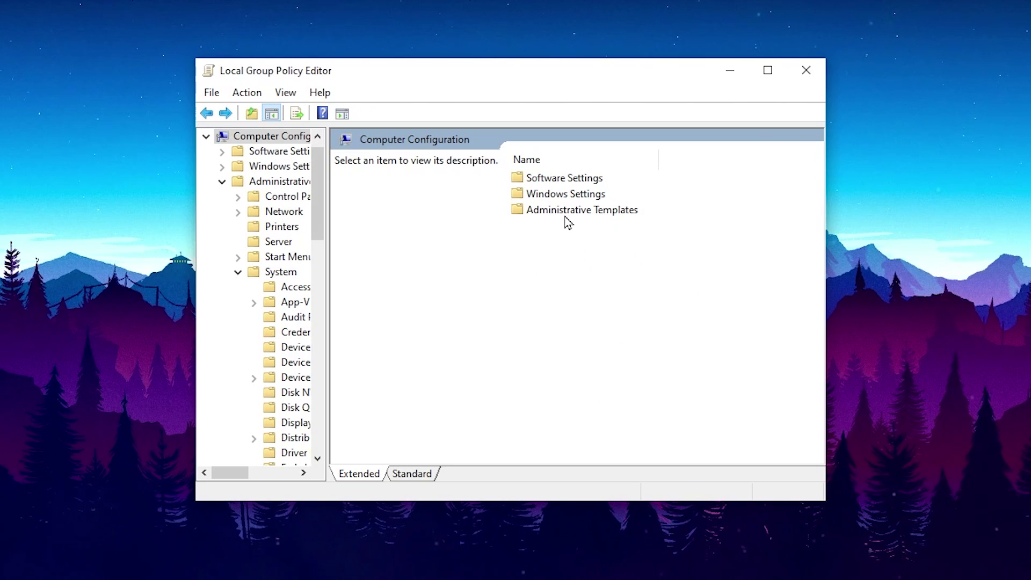
pyautogui.doubleClick(568, 213)
pyautogui.doubleClick(580, 275)
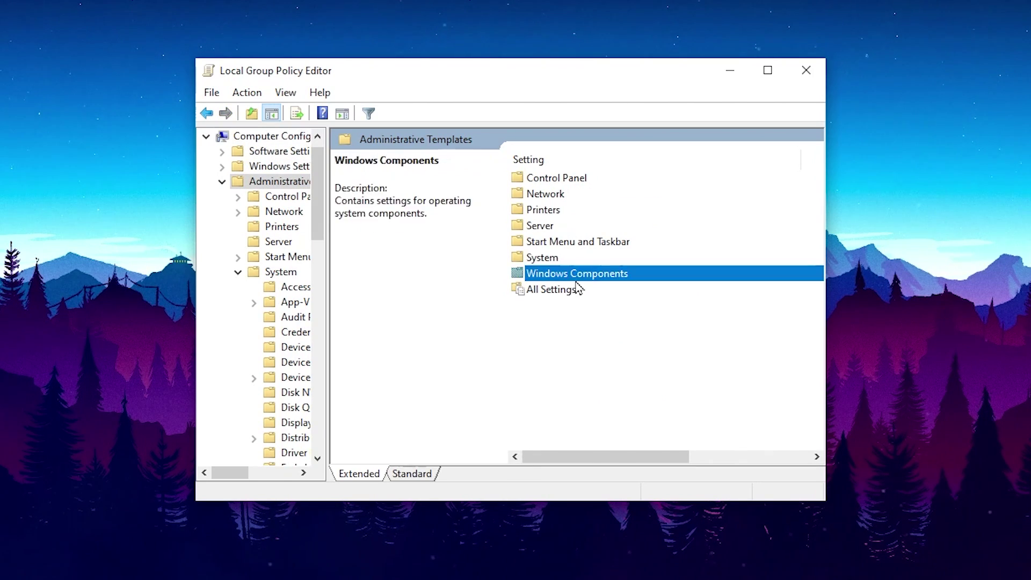
pyautogui.doubleClick(546, 233)
pyautogui.scroll(-2, 645, 347)
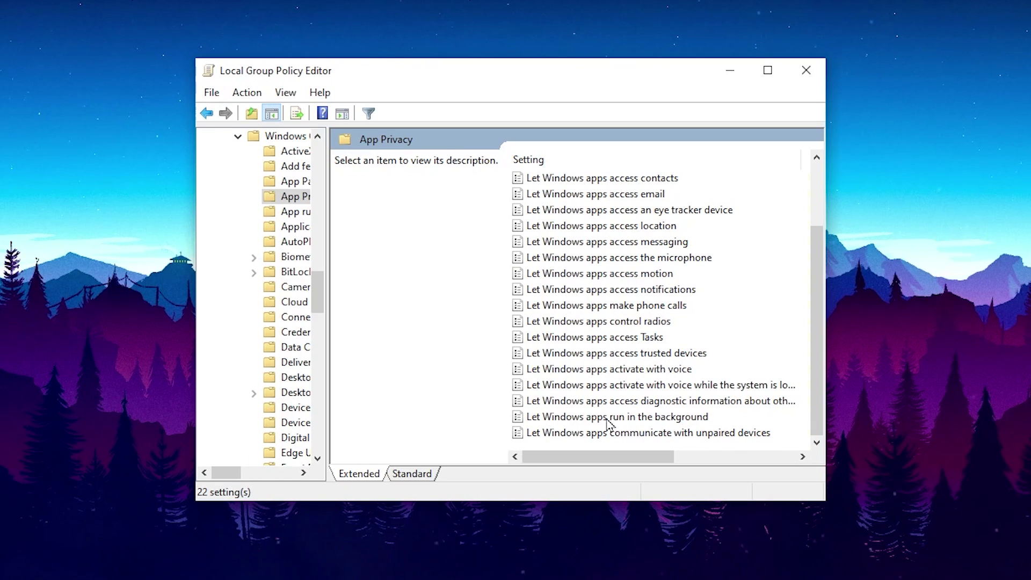
# - Enable Let Windows apps run in the background with Force Deny as the default for all apps
pyautogui.click(580, 418)
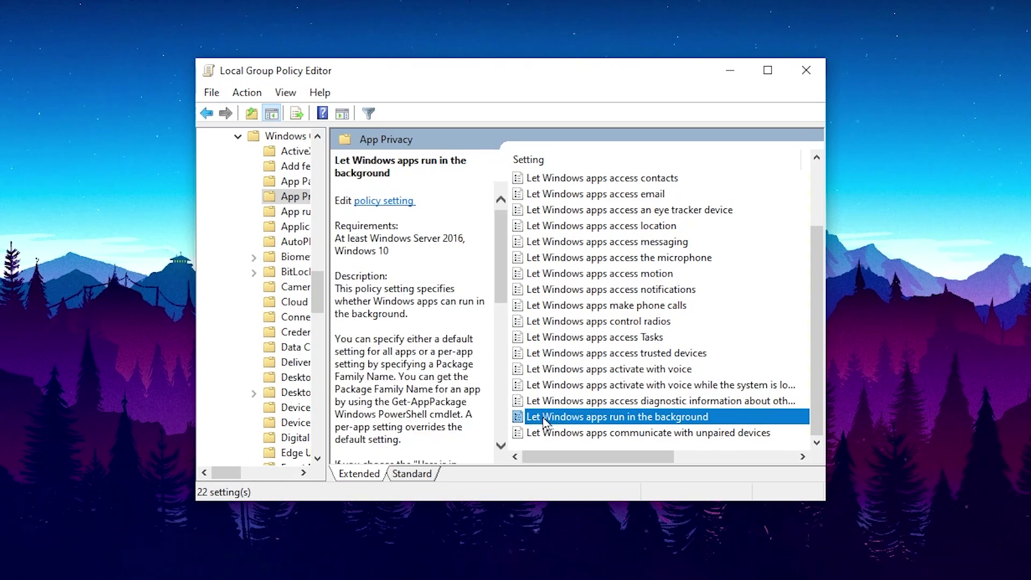
pyautogui.doubleClick(634, 418)
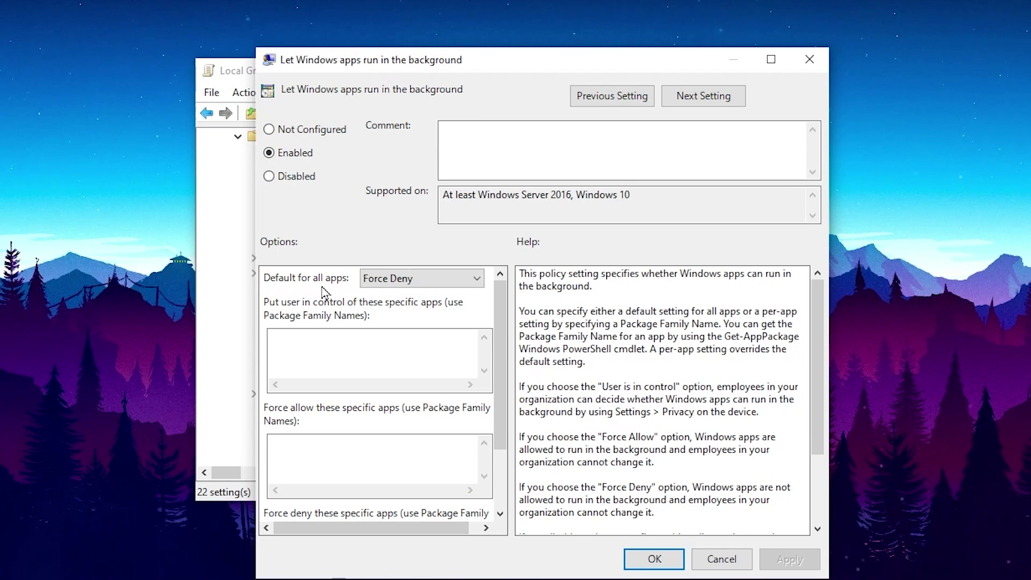
pyautogui.click(371, 289)
pyautogui.click(387, 324)
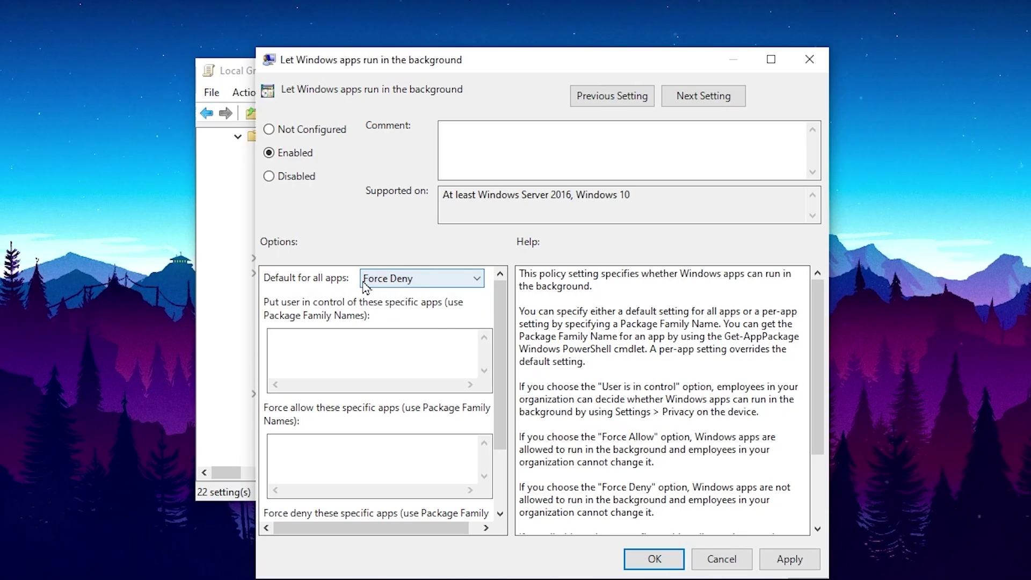
pyautogui.click(789, 558)
pyautogui.click(641, 559)
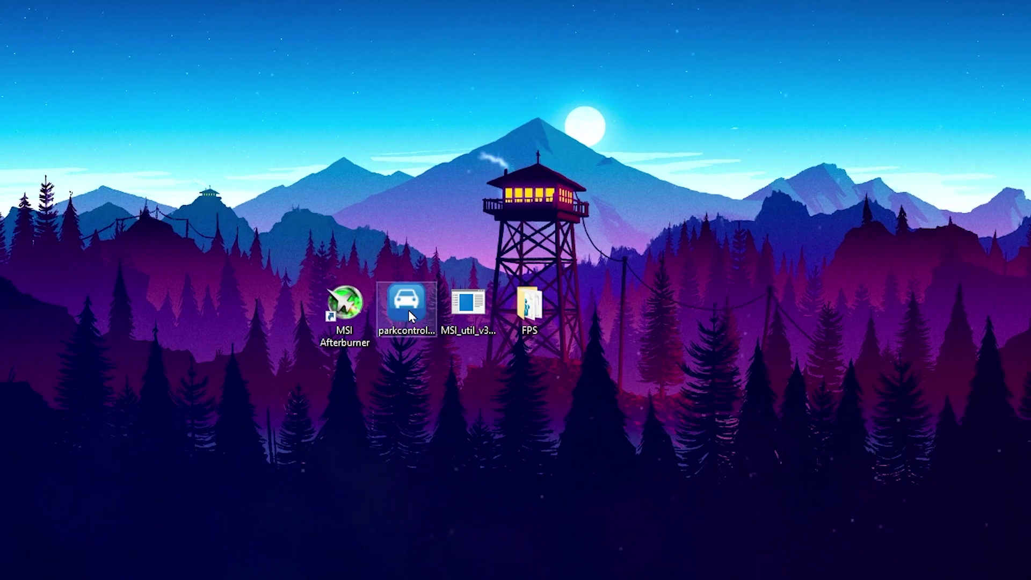
# - Apply ParkControl's Bitsum Highest Performance profile, then close ParkControl
pyautogui.doubleClick(416, 332)
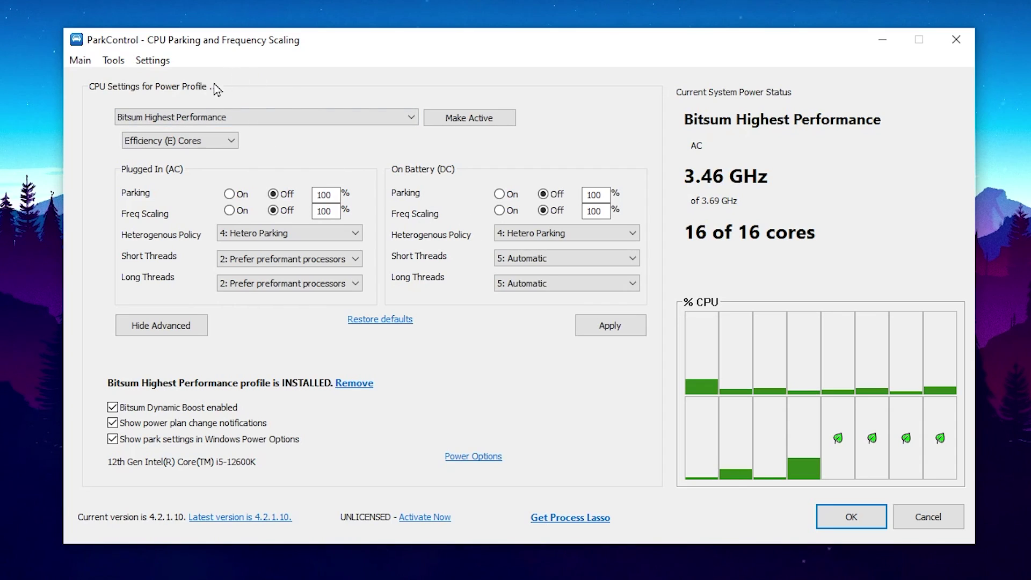
pyautogui.click(402, 117)
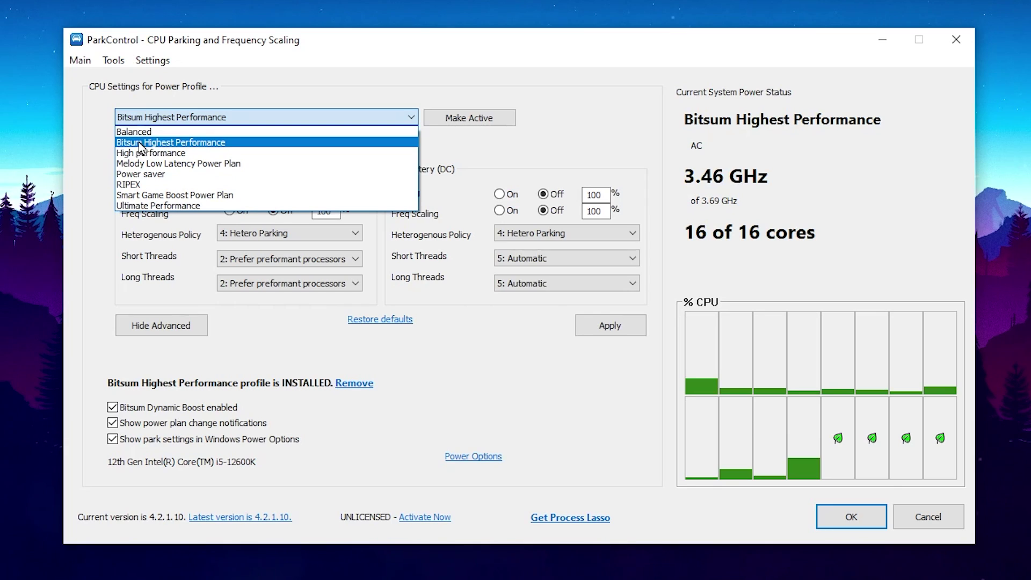
pyautogui.click(170, 143)
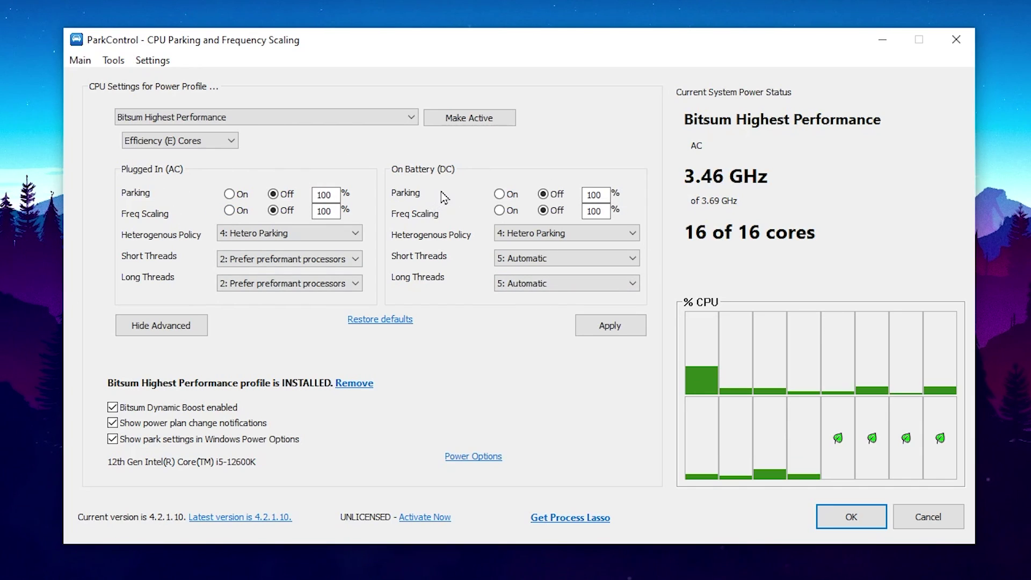
pyautogui.click(619, 326)
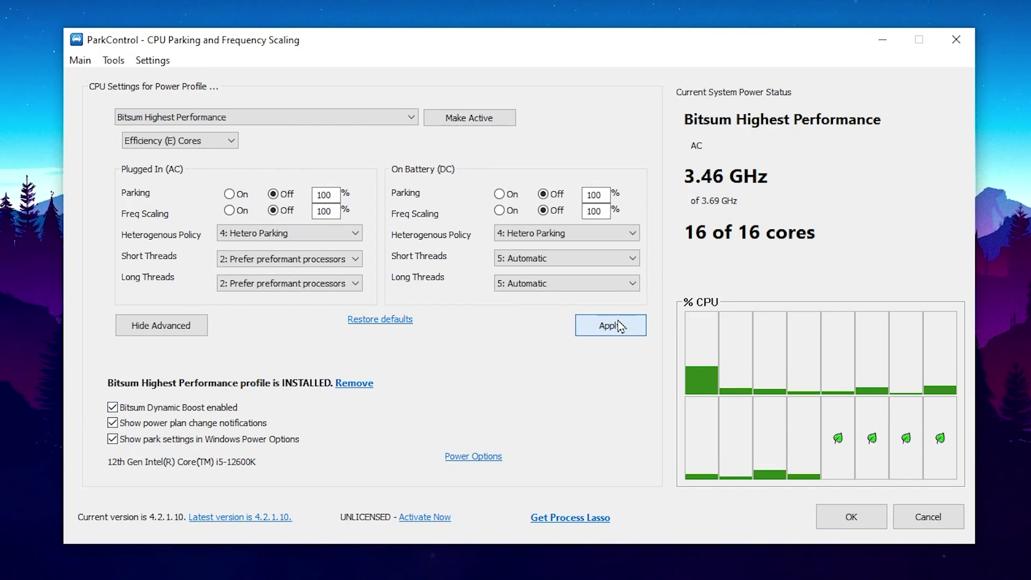
pyautogui.click(867, 525)
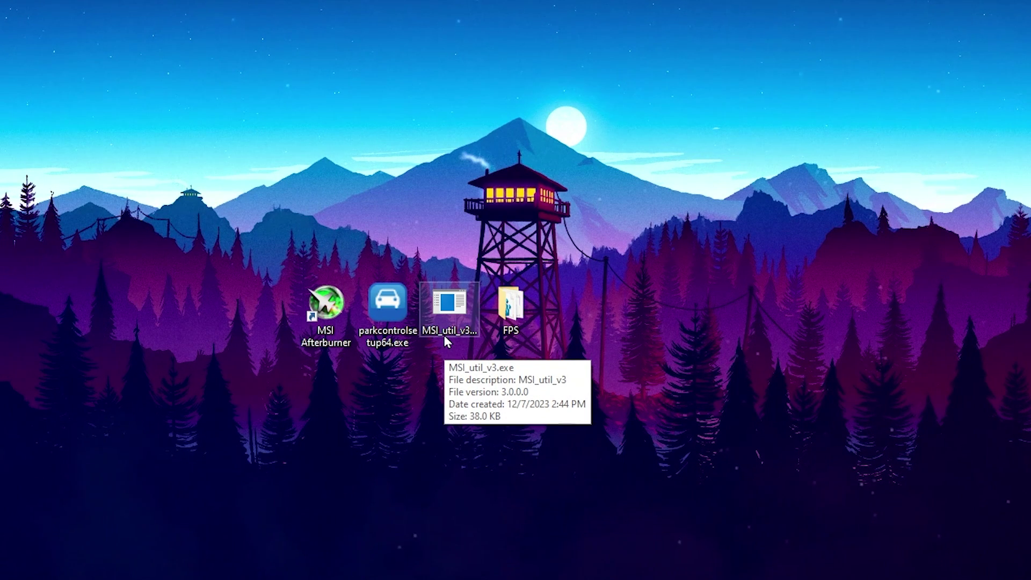
# - In MSI_util_v3, apply High interrupt priority to the NVIDIA GeForce RTX 3070, then close
pyautogui.doubleClick(433, 302)
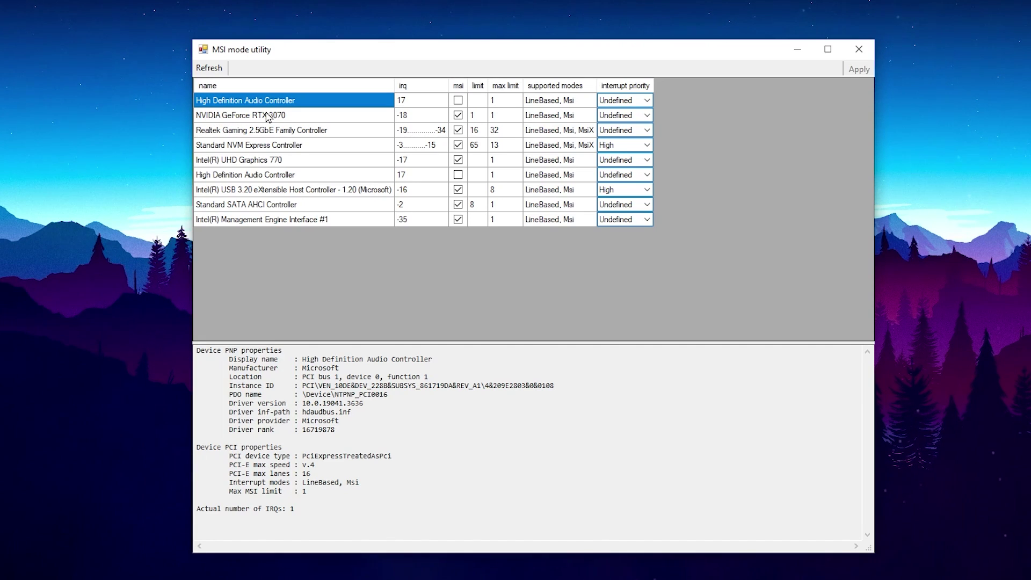
pyautogui.click(244, 118)
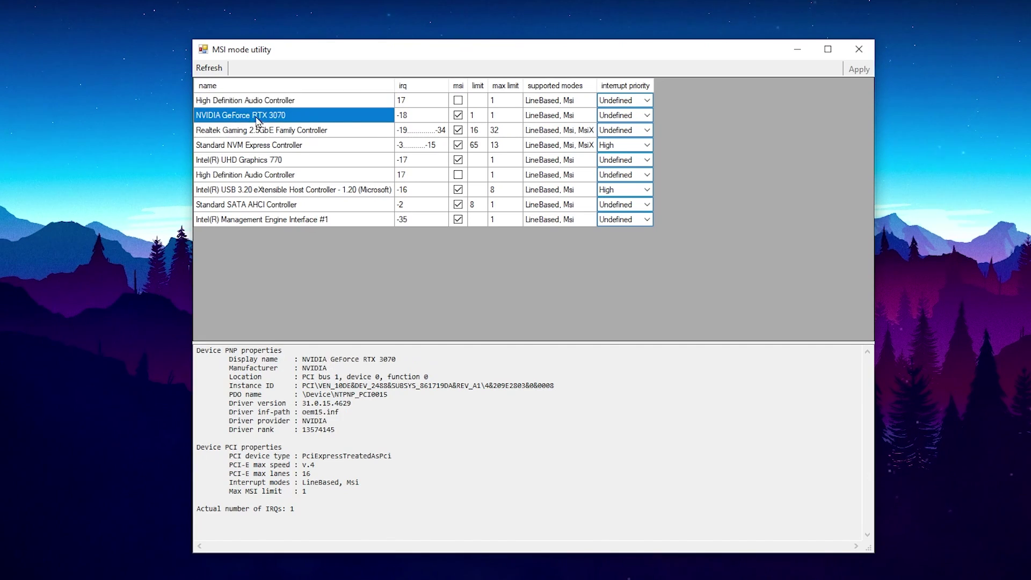
pyautogui.moveTo(625, 86)
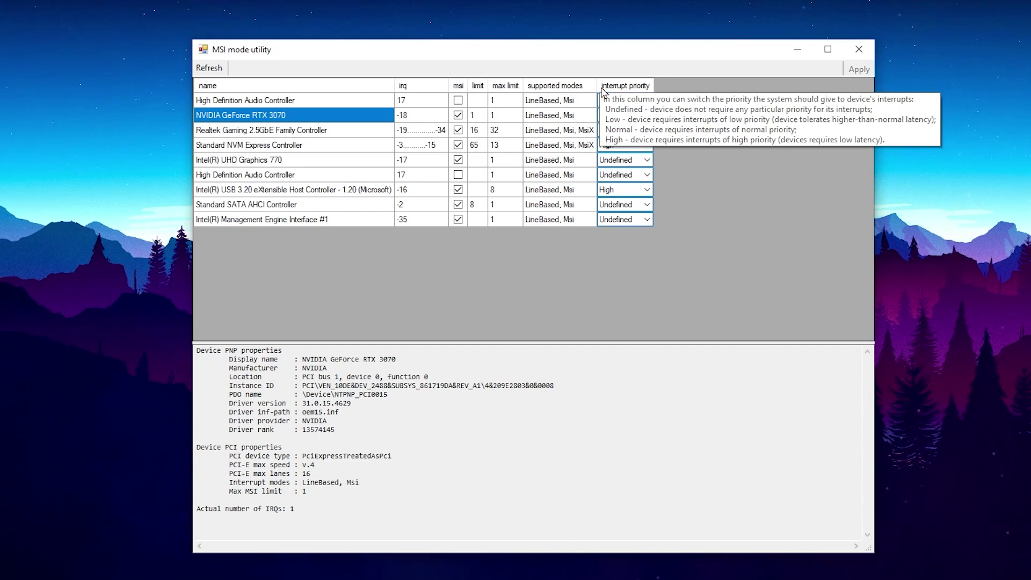
pyautogui.click(645, 115)
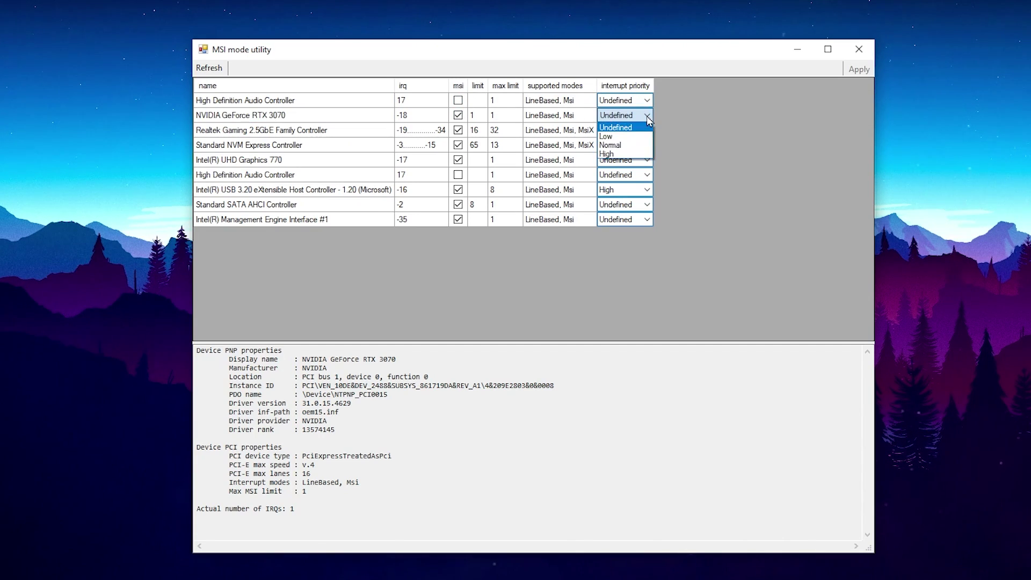
pyautogui.click(614, 154)
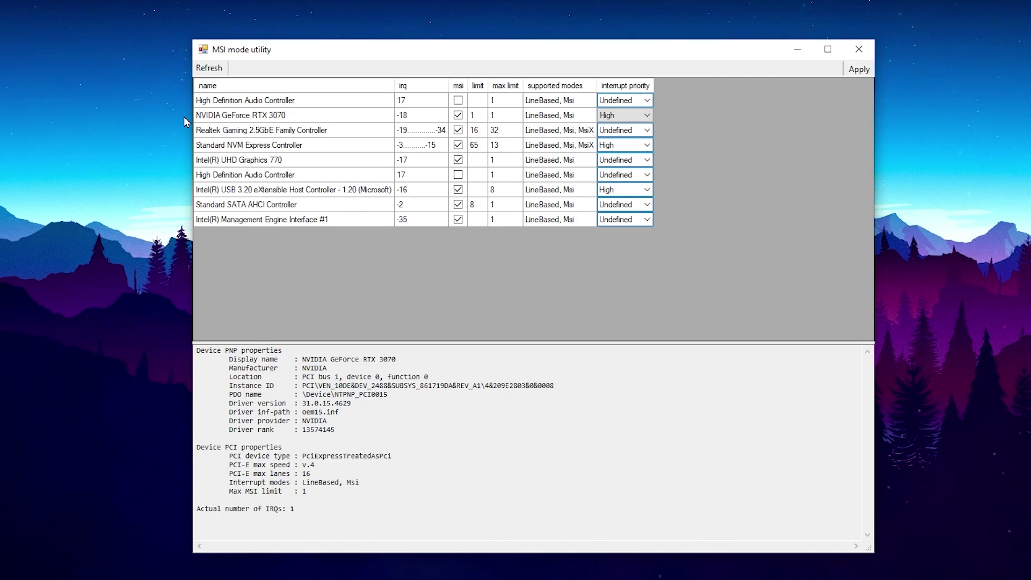
pyautogui.click(859, 70)
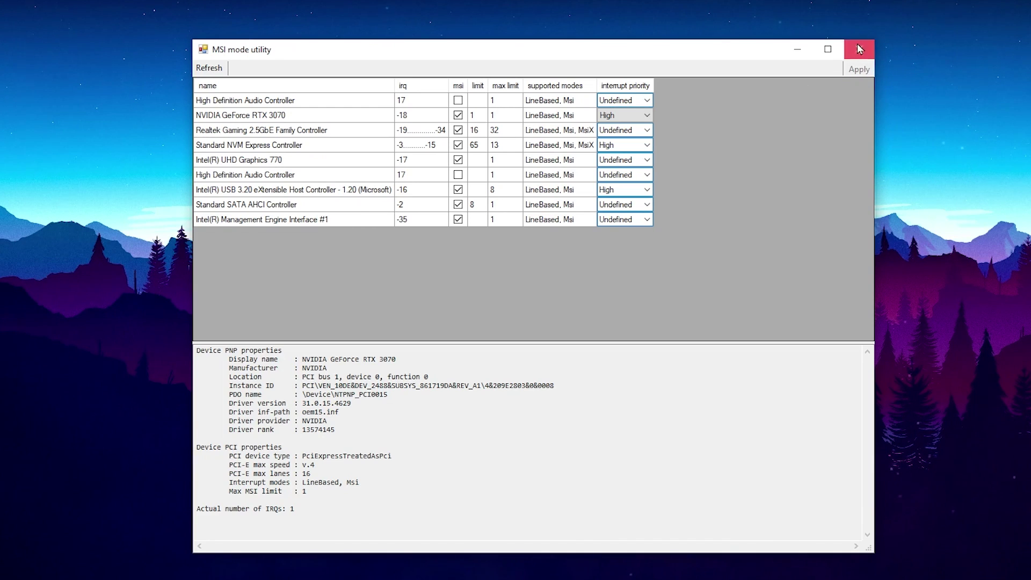
pyautogui.click(859, 50)
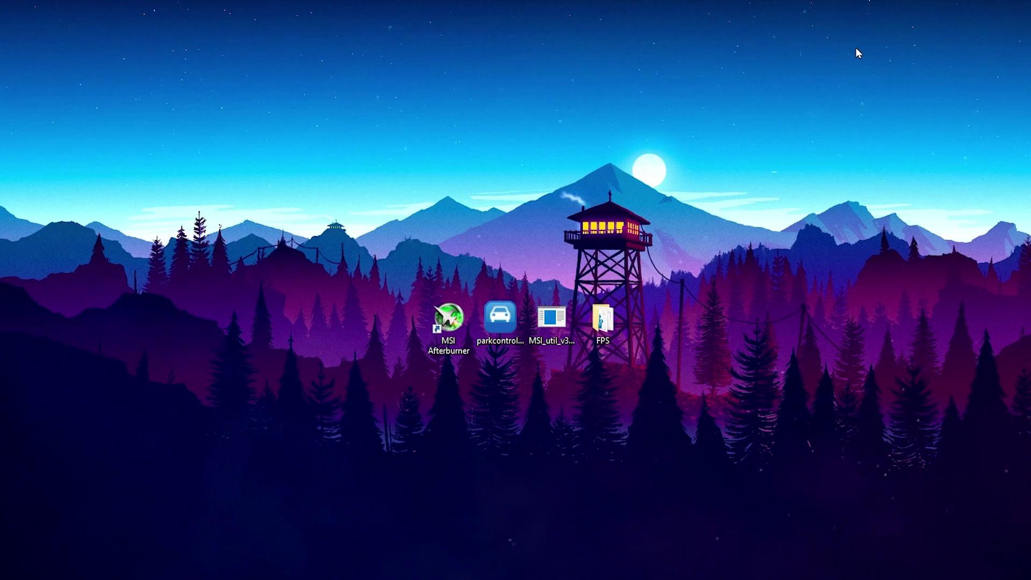
# - Open the desktop FPS folder containing the seven registry tweak files
pyautogui.doubleClick(618, 323)
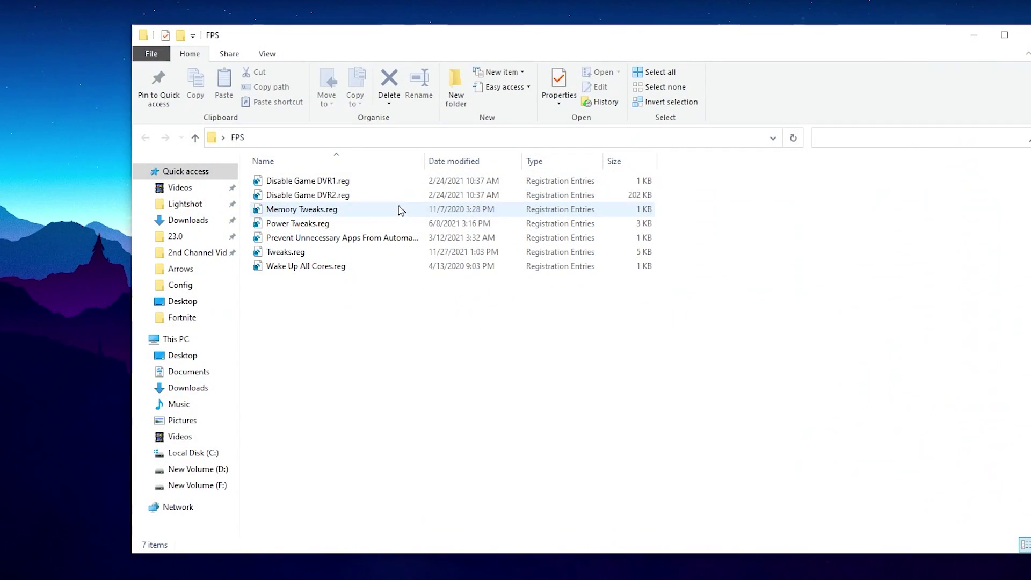